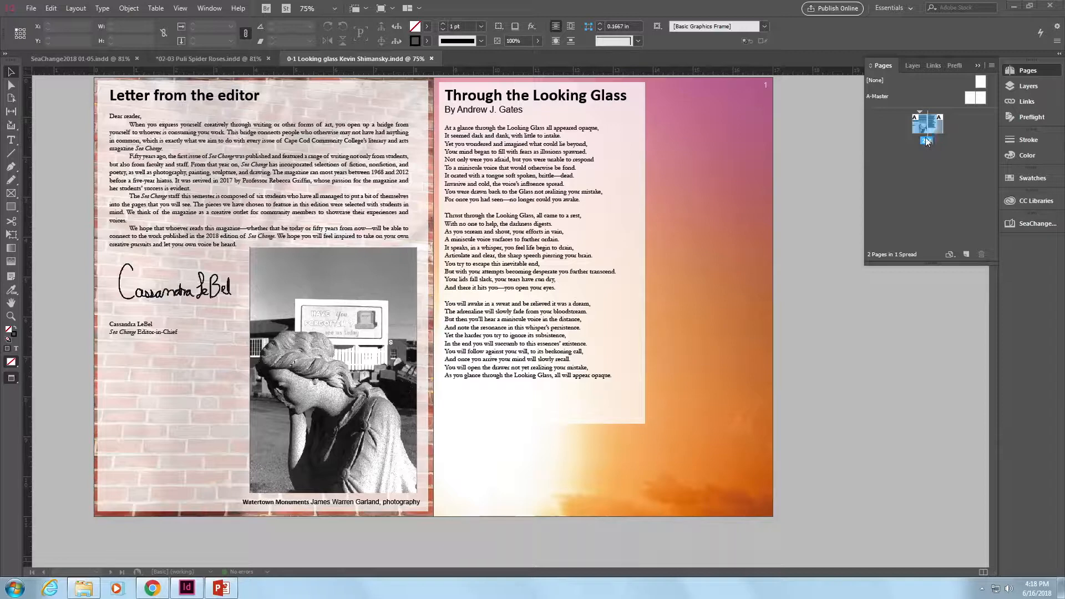
# Open the 4-7 Shipbuilder's House document from the SeaChangeBook book.
pyautogui.click(1024, 224)
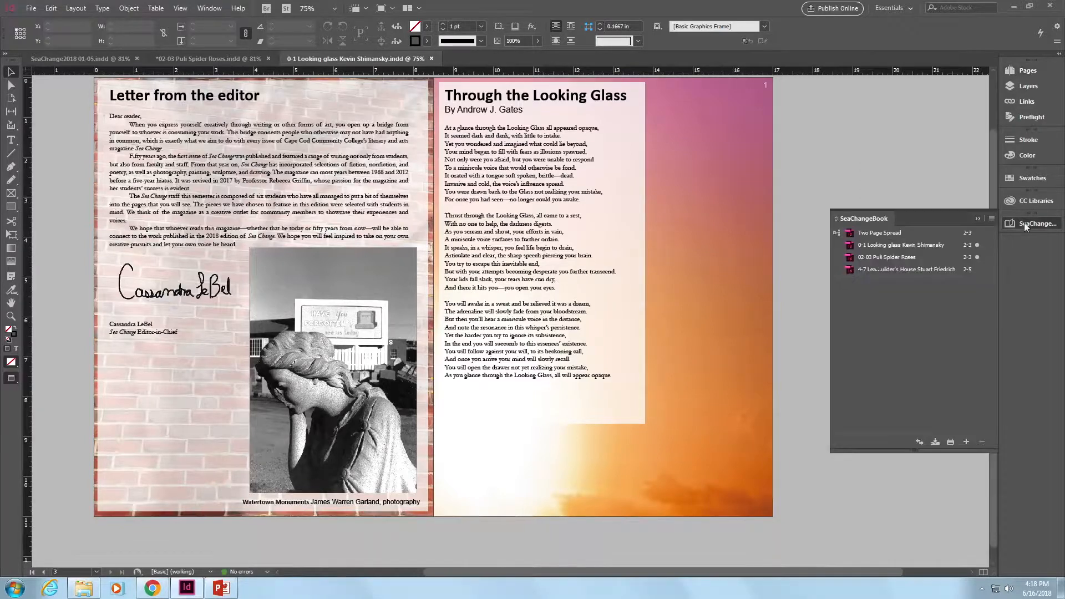
pyautogui.doubleClick(883, 269)
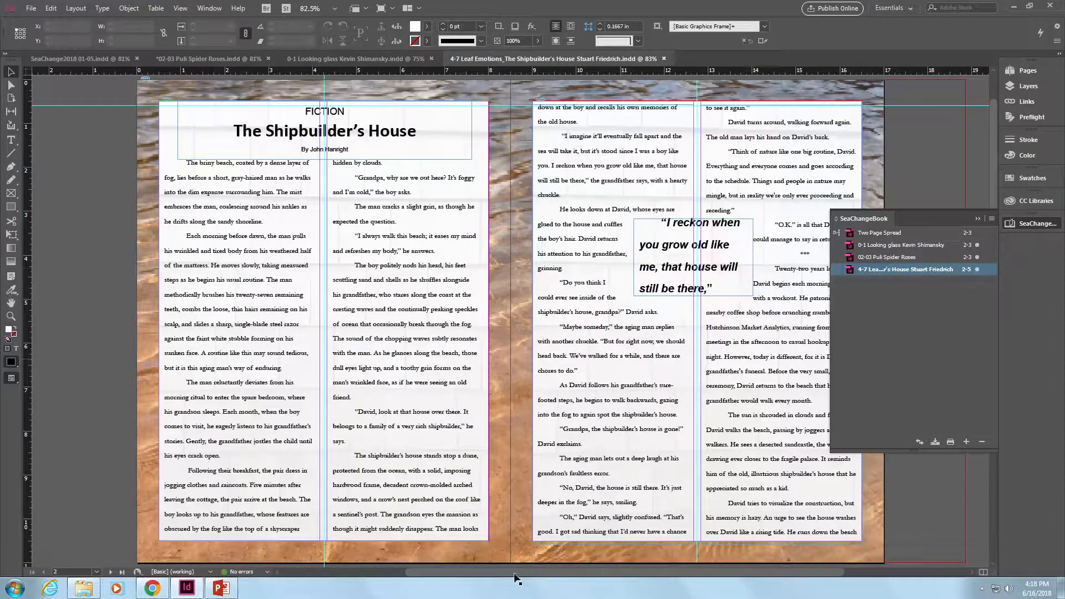
pyautogui.moveTo(519, 572); pyautogui.dragTo(557, 576)
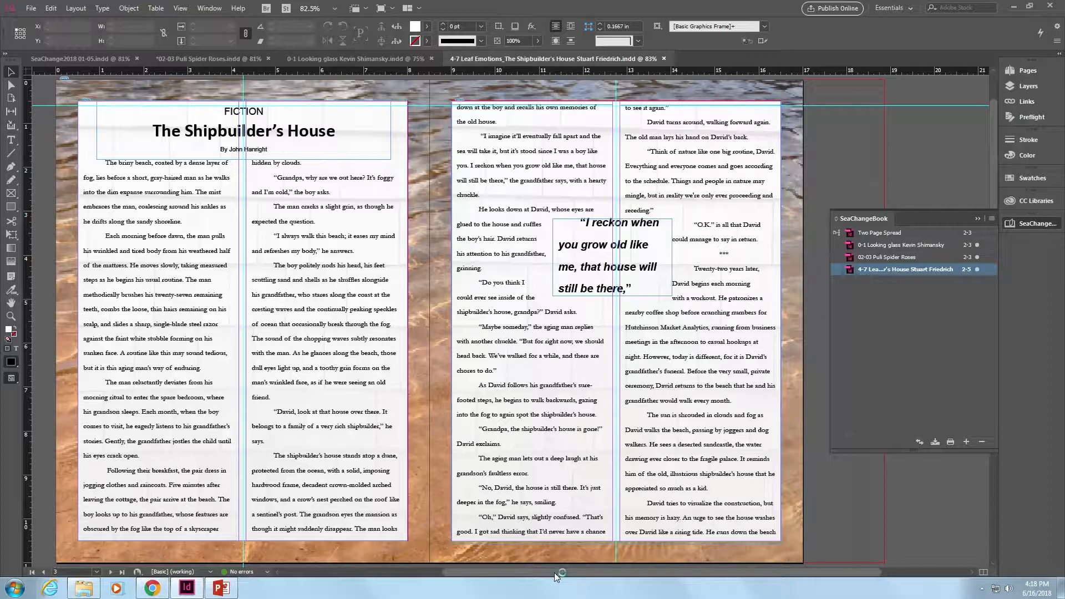
# Set the Shipbuilder's House document's start page to 4, continue the book's numbering update and save the book.
pyautogui.click(32, 8)
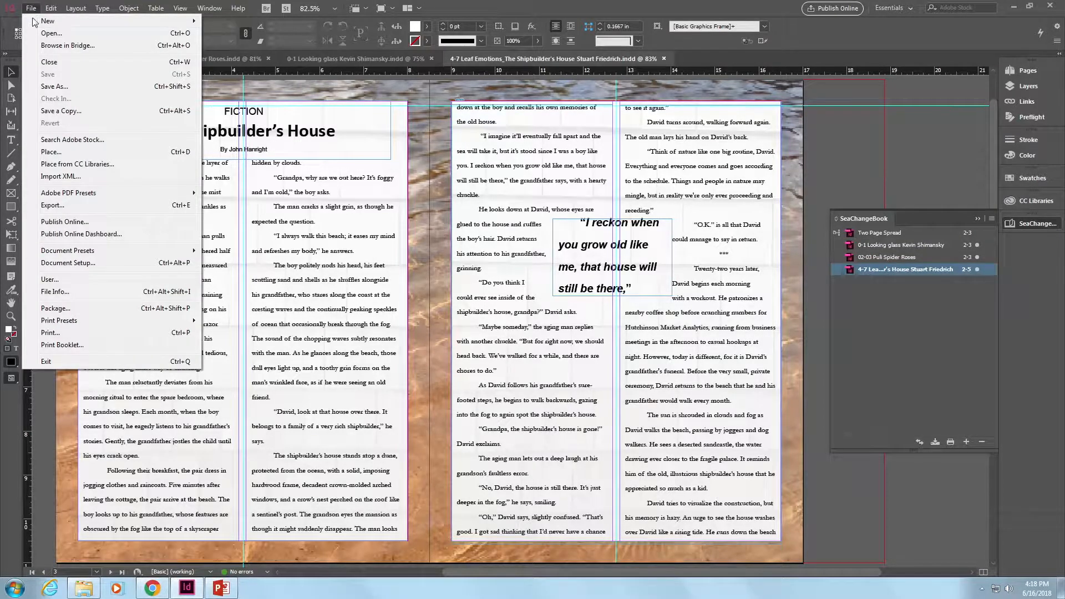
pyautogui.click(58, 264)
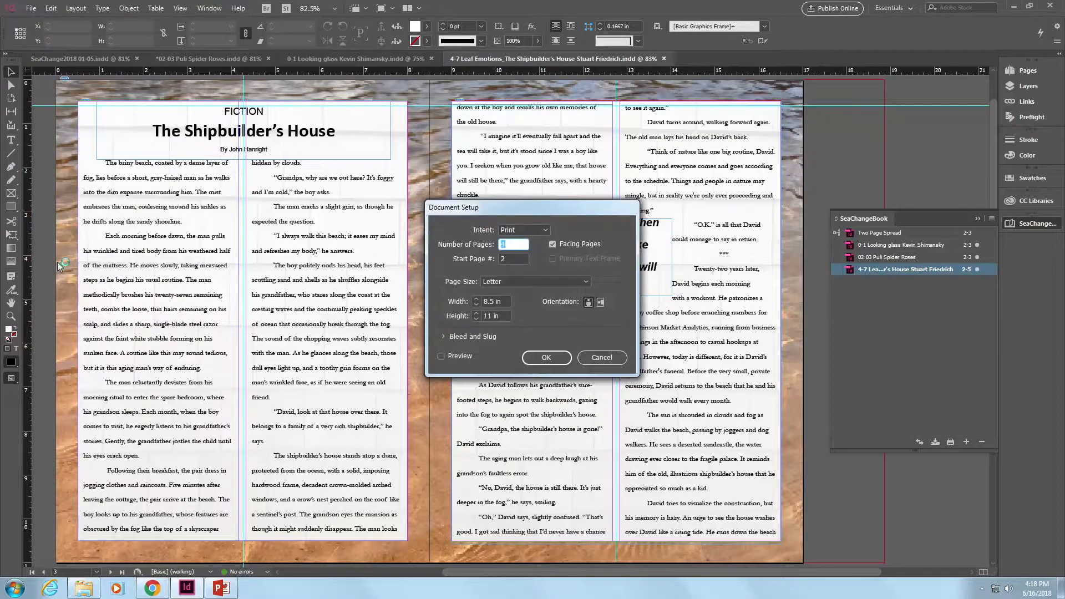
pyautogui.click(508, 259)
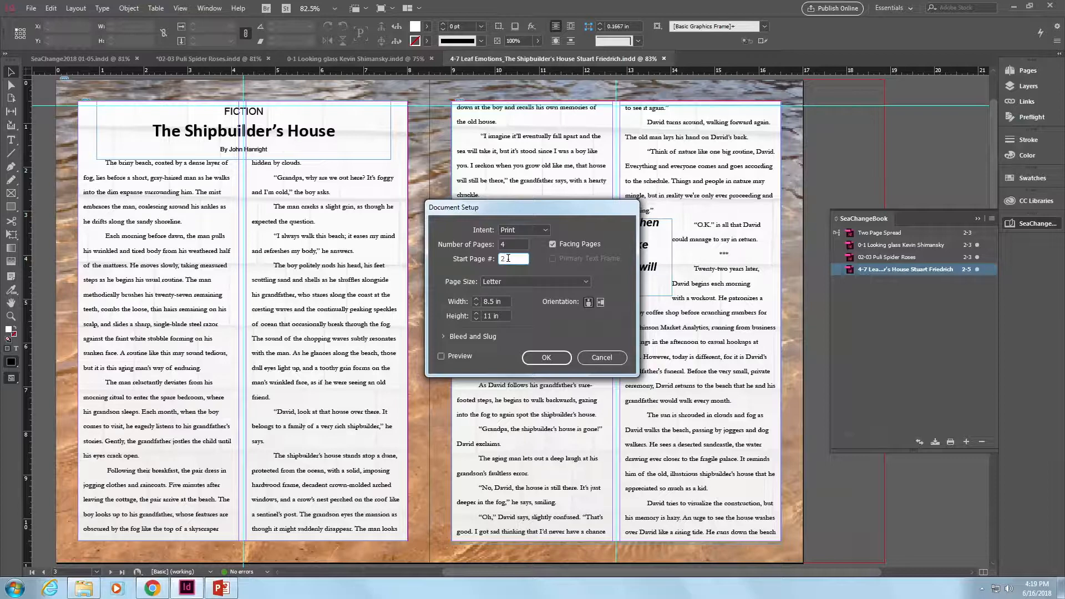
pyautogui.write('4')
pyautogui.click(547, 358)
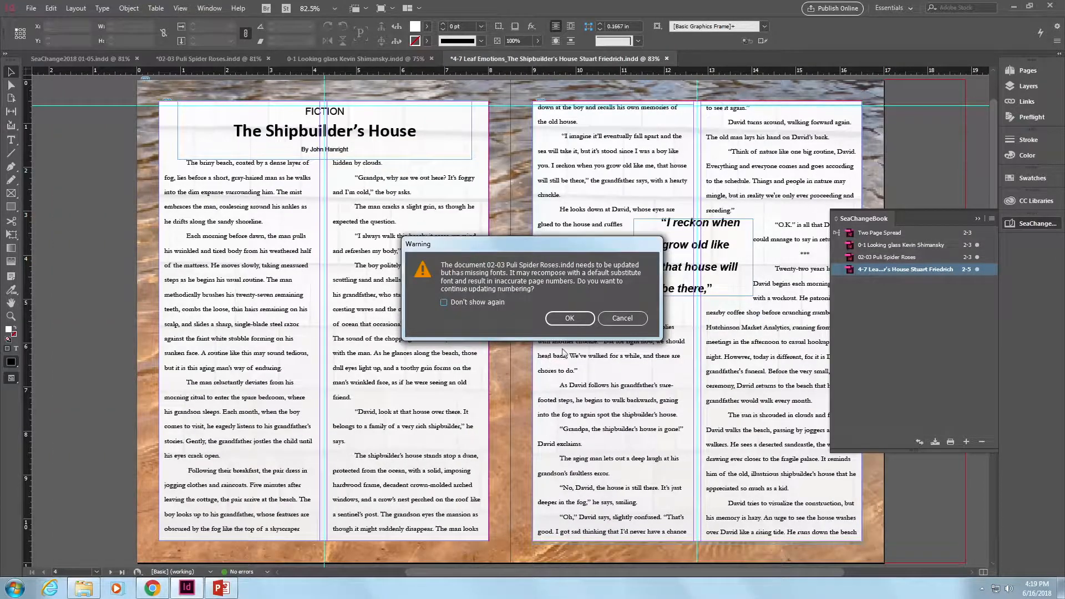
pyautogui.click(571, 319)
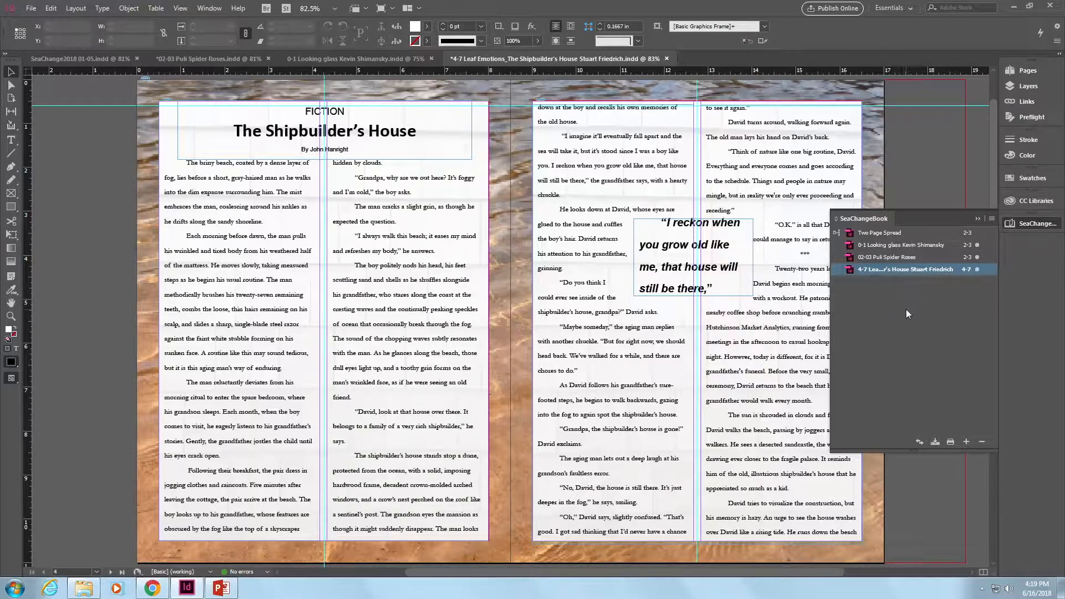
pyautogui.click(935, 443)
# Add the 8-9 Black Lives Matter document from the Final Edits 5-7-18 folder to the book and continue the numbering update.
pyautogui.click(965, 442)
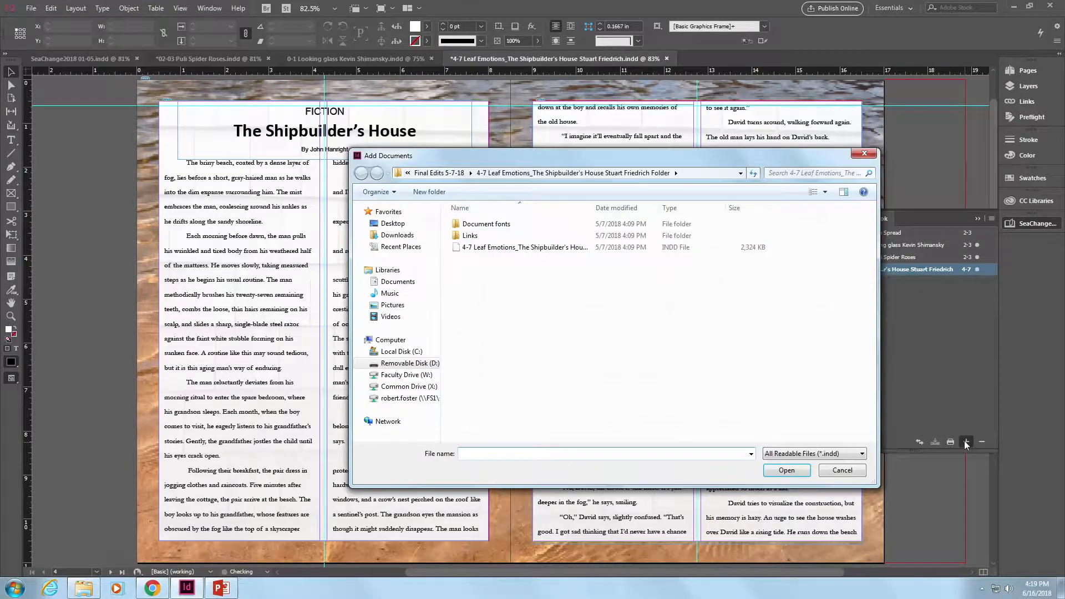
pyautogui.click(439, 172)
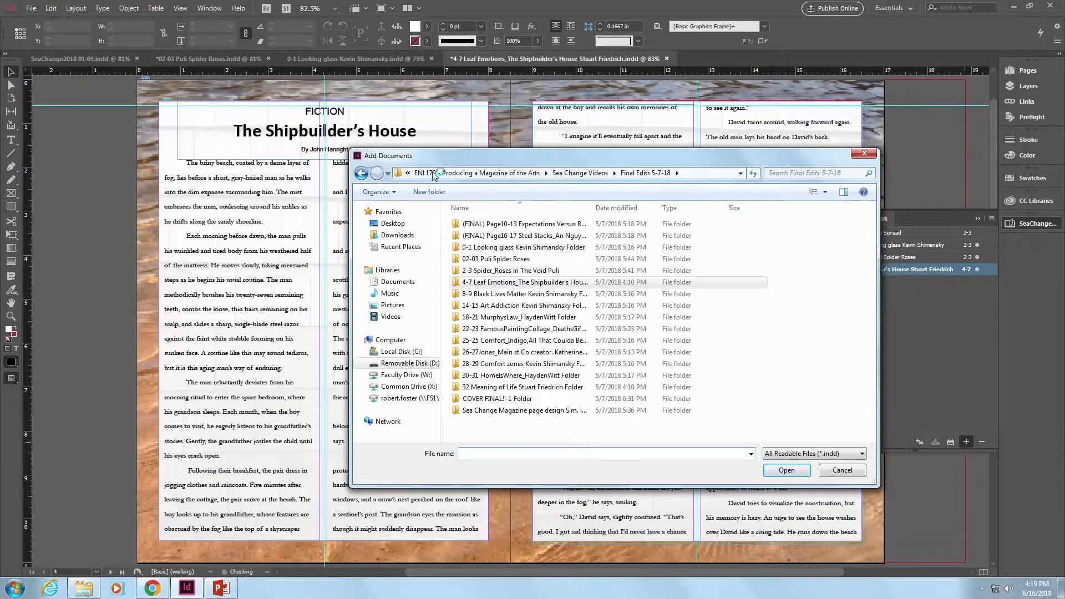
pyautogui.doubleClick(499, 294)
pyautogui.doubleClick(470, 248)
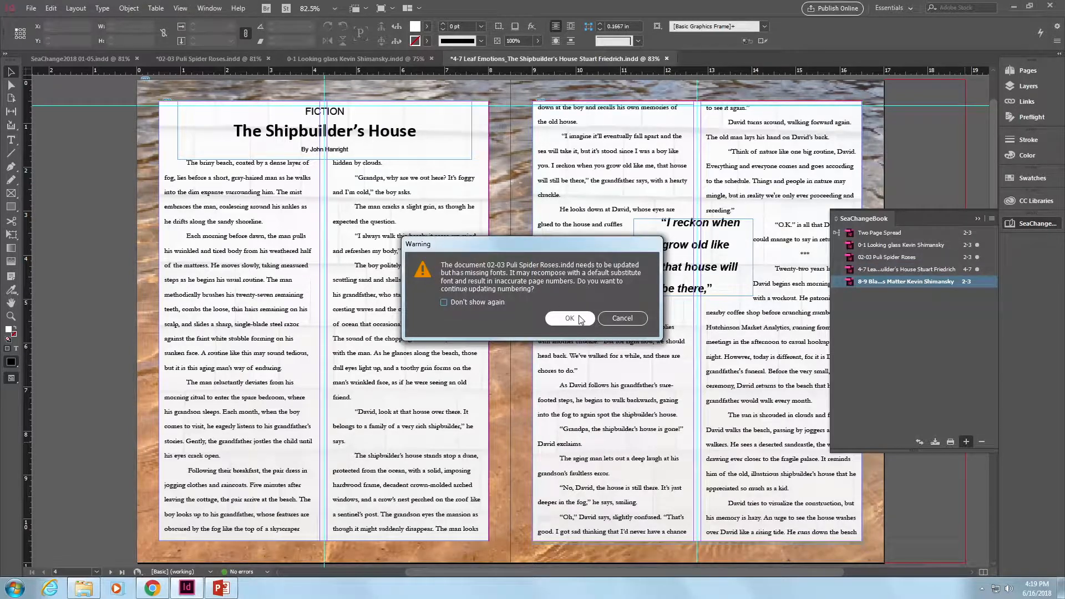
pyautogui.click(570, 318)
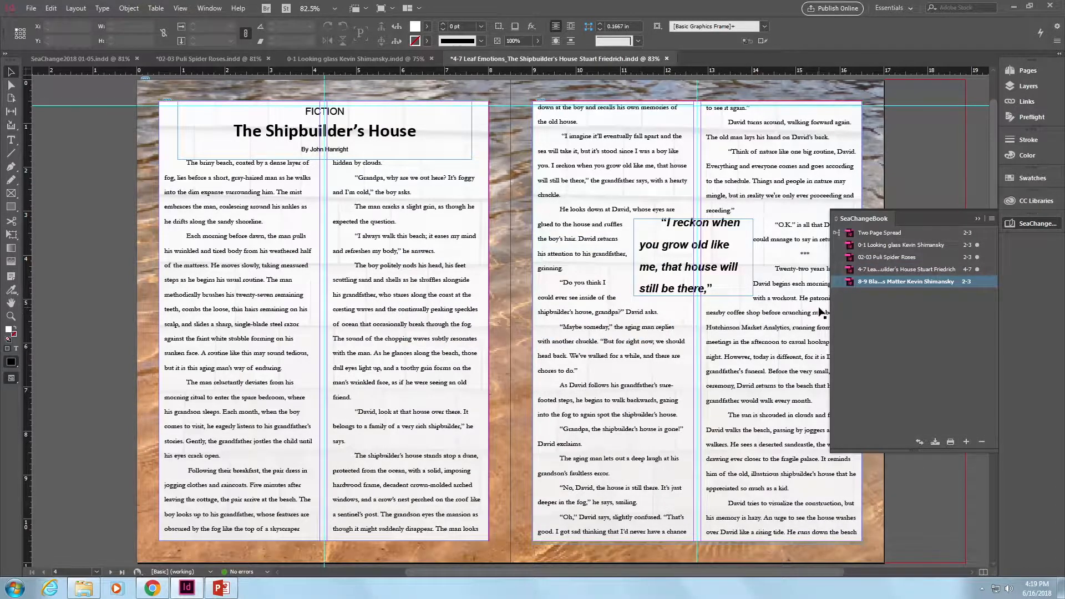
# Open the newly added 8-9 Black Lives Matter document from the book.
pyautogui.doubleClick(936, 281)
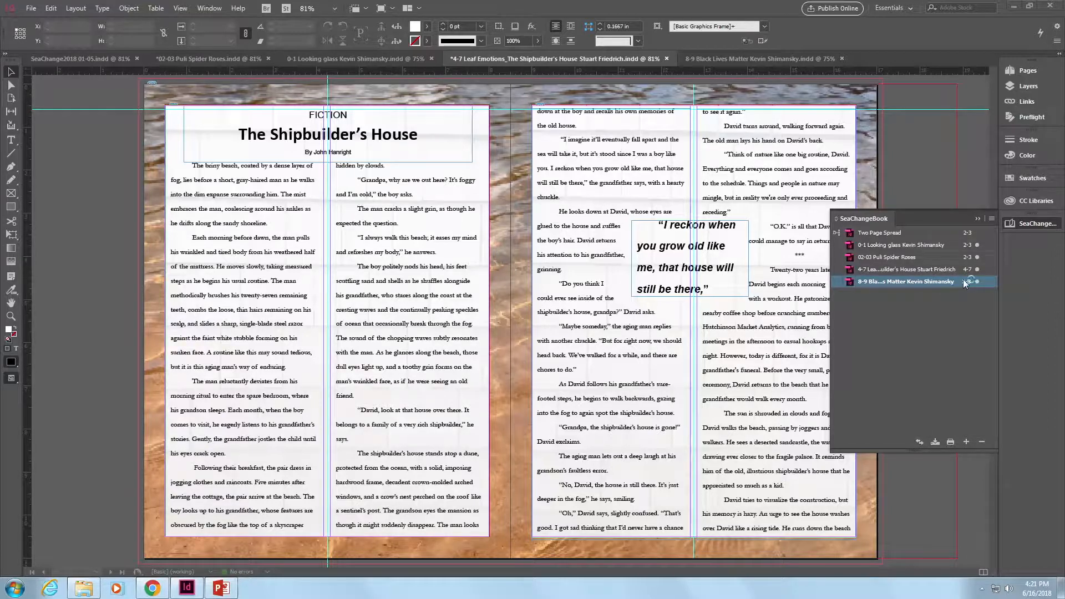
pyautogui.doubleClick(932, 284)
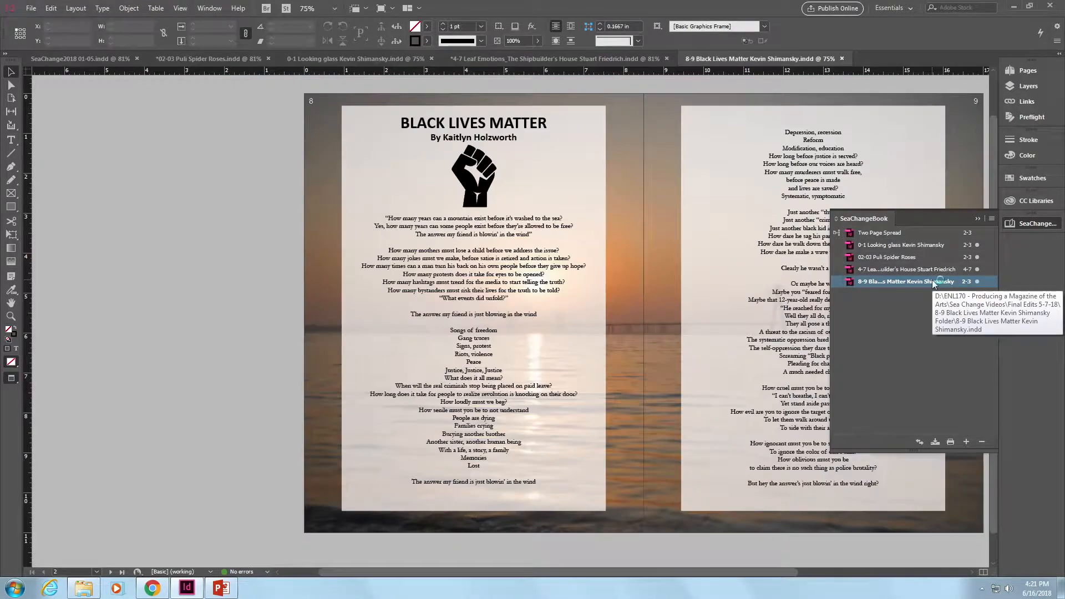
pyautogui.moveTo(694, 573); pyautogui.dragTo(800, 564)
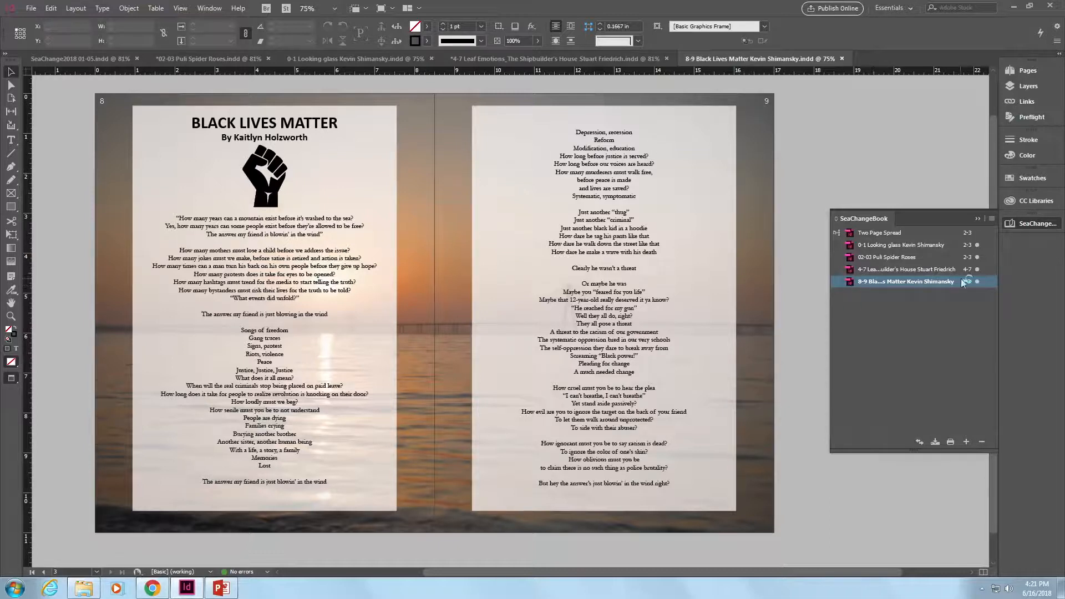
# Set the Black Lives Matter document's start page number to 8 and save the book.
pyautogui.click(32, 9)
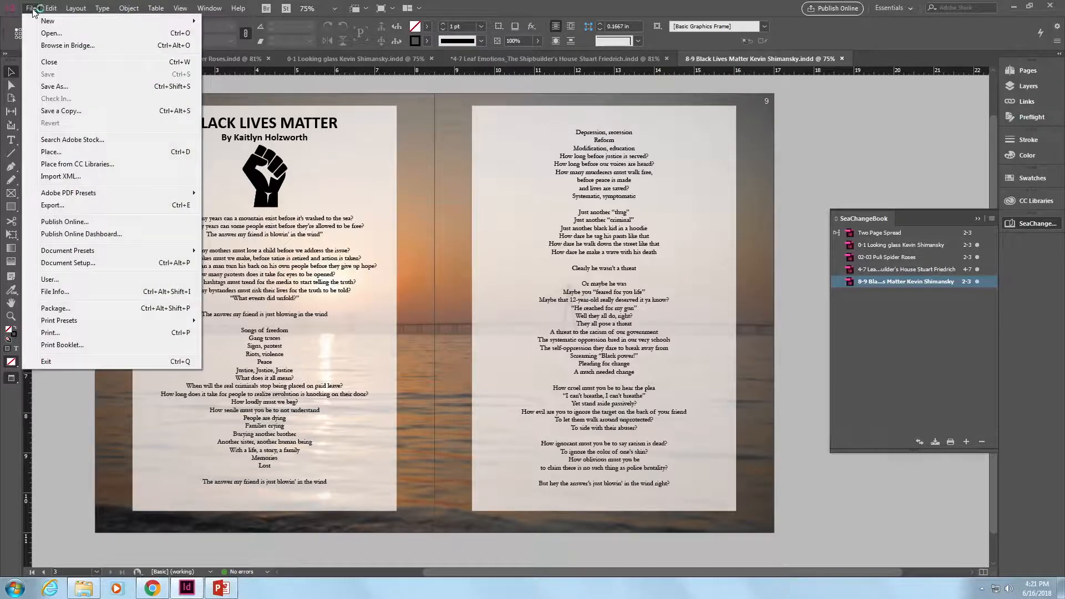
pyautogui.click(71, 263)
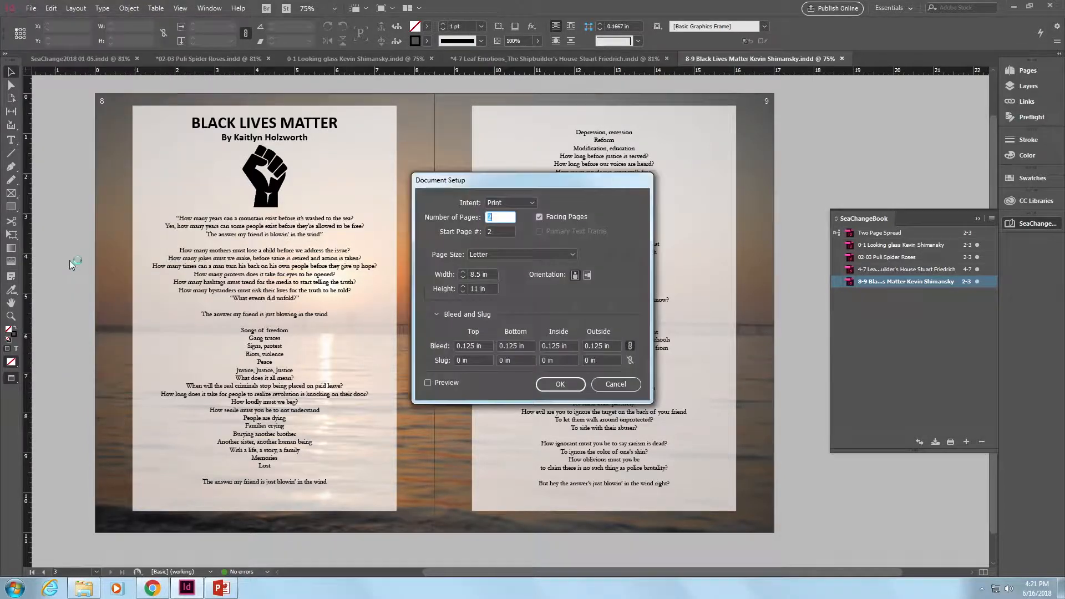
pyautogui.click(510, 231)
pyautogui.write('8')
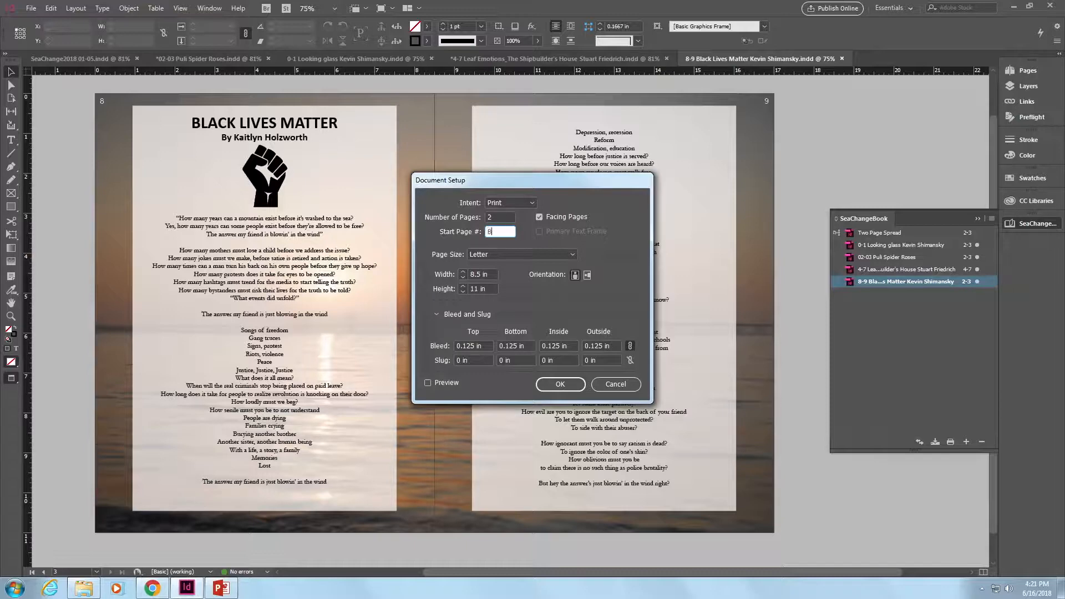
pyautogui.press('Tab')
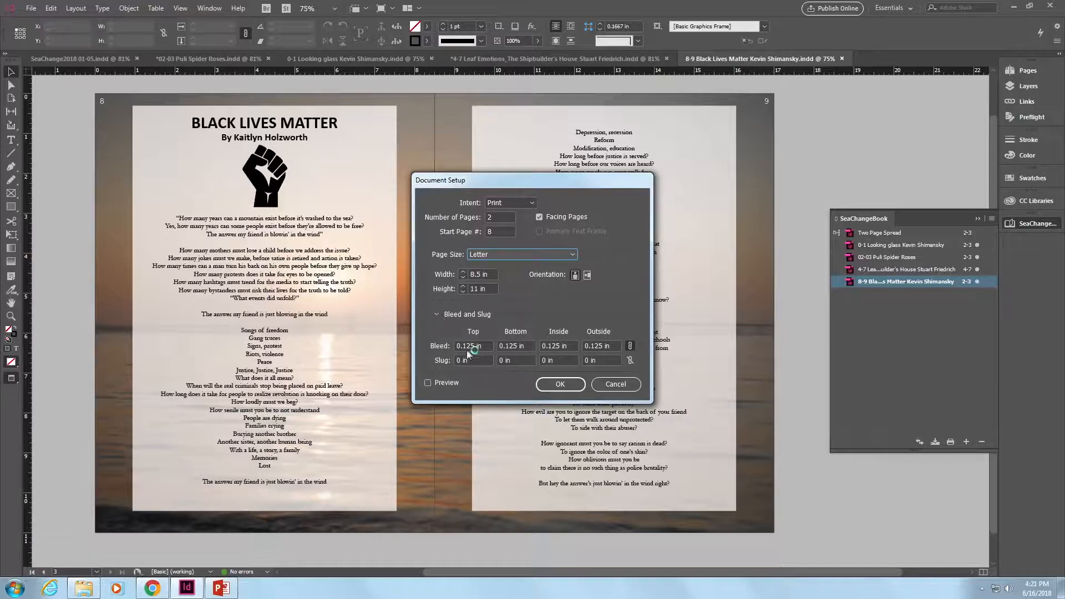
pyautogui.click(559, 385)
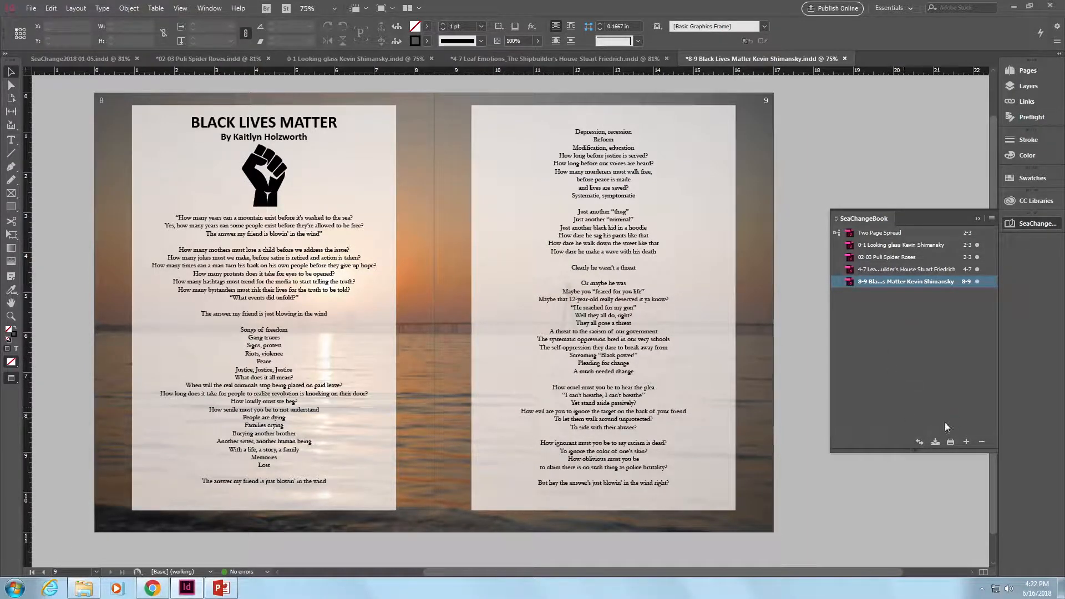
pyautogui.click(933, 441)
# Start a PDF export of the selected book document to the Sea Change Videos folder, adding Demo to the SeaChangeBook file name.
pyautogui.click(992, 219)
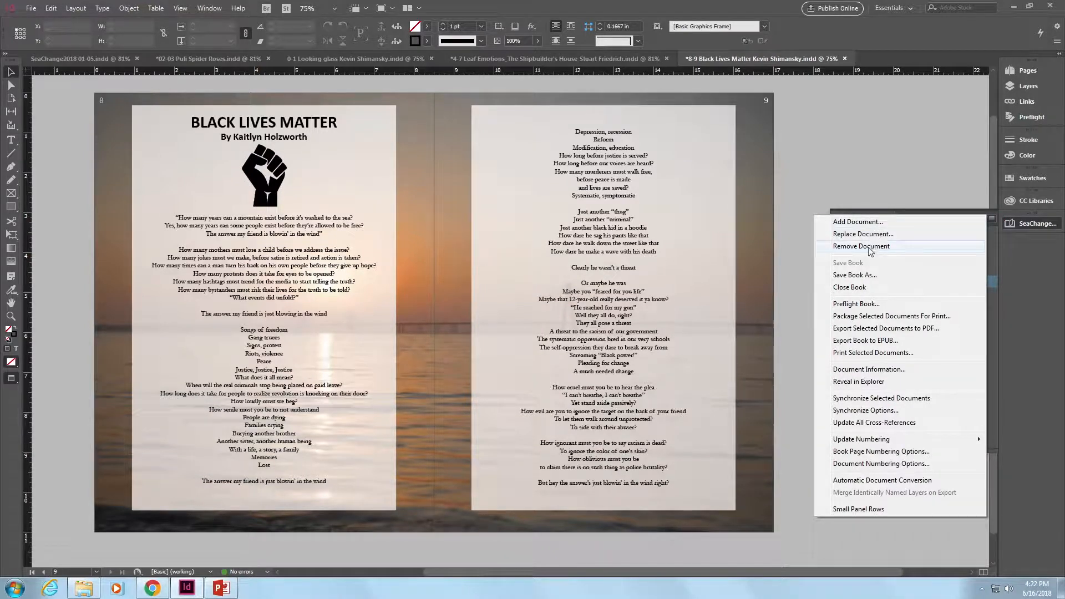
pyautogui.click(858, 288)
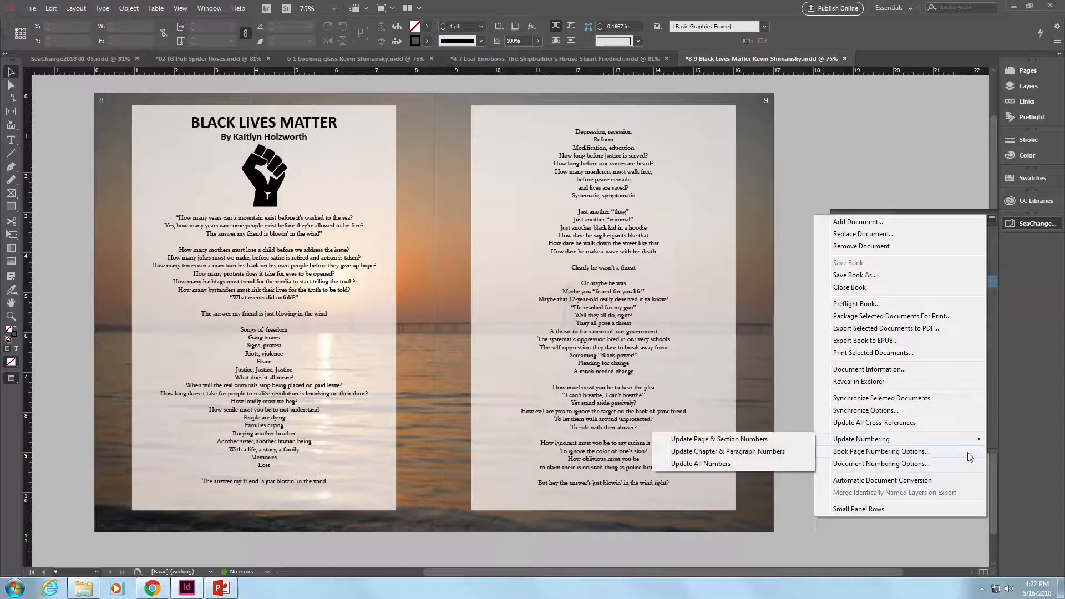
pyautogui.moveTo(957, 441)
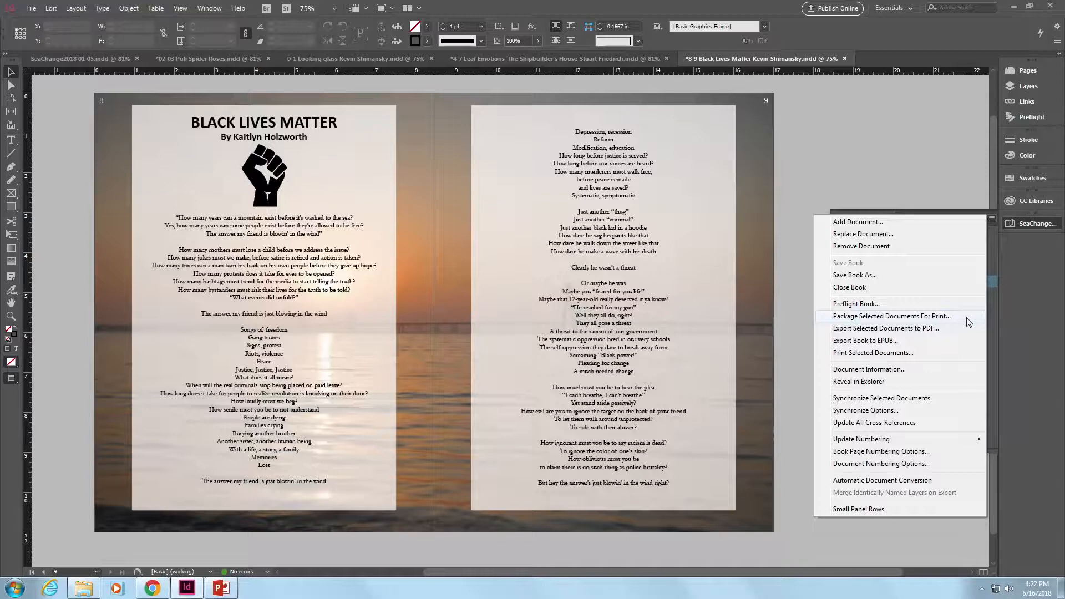
pyautogui.click(925, 328)
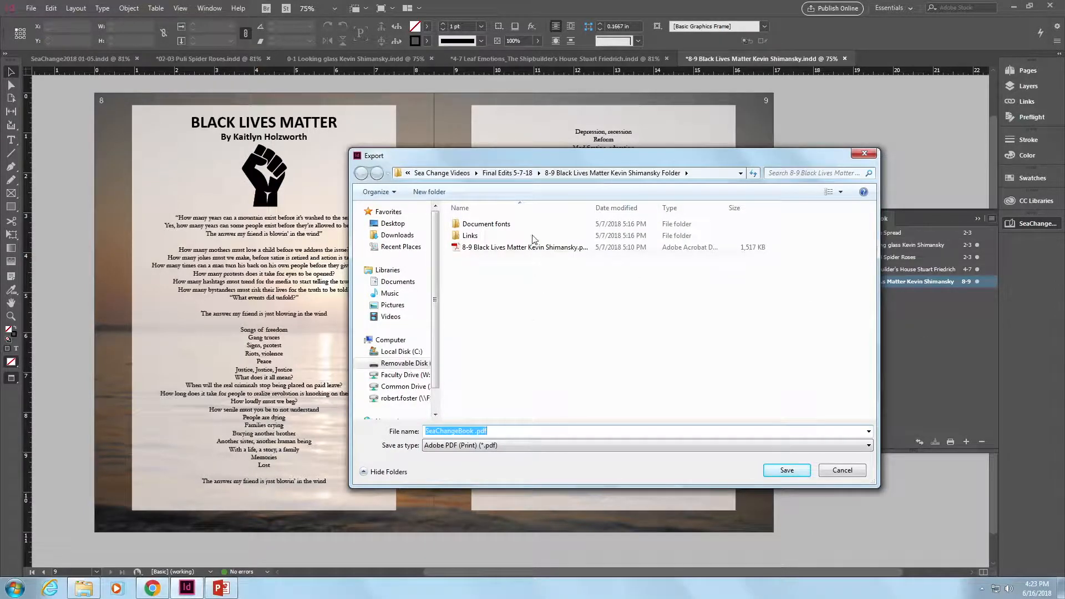
pyautogui.click(444, 173)
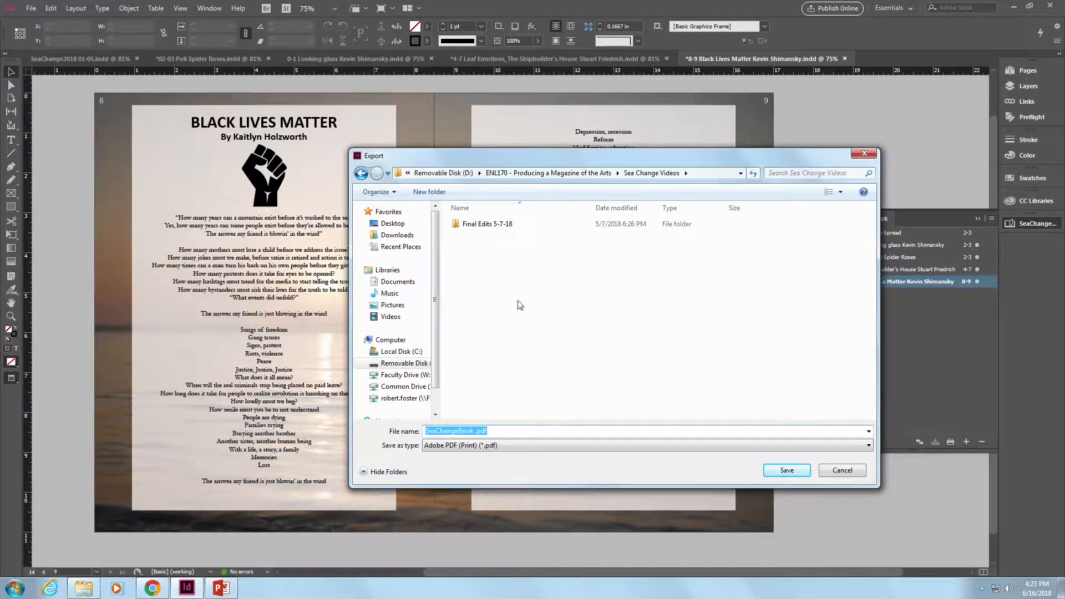
pyautogui.click(521, 434)
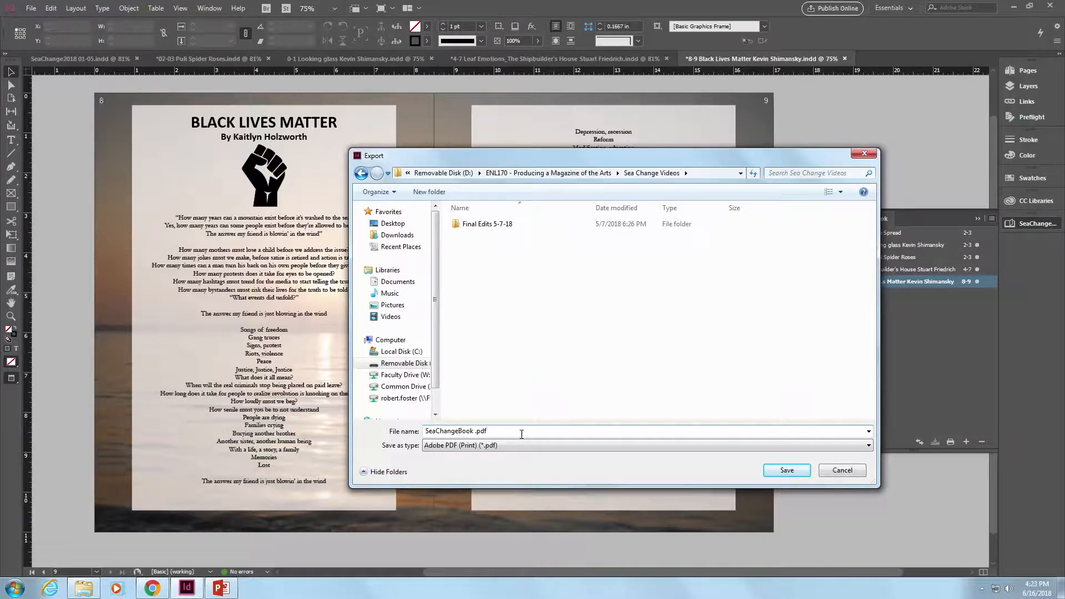
pyautogui.press('BackSpace')
pyautogui.write('Demo')
pyautogui.click(791, 470)
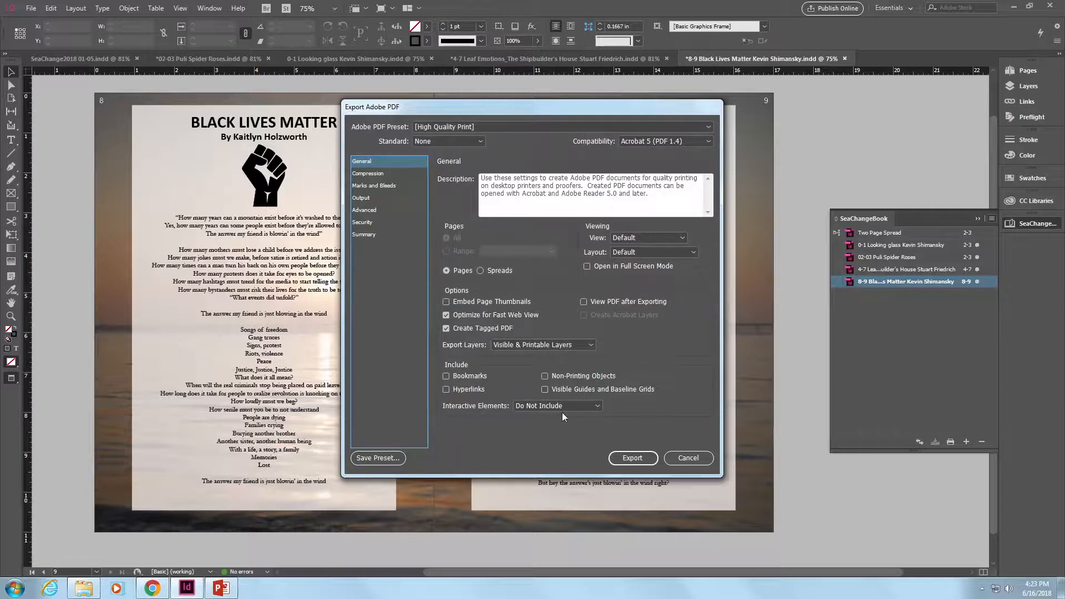
# Export the PDF with document bleed settings and crop marks turned on, checking the output, advanced, security and compression settings.
pyautogui.click(371, 188)
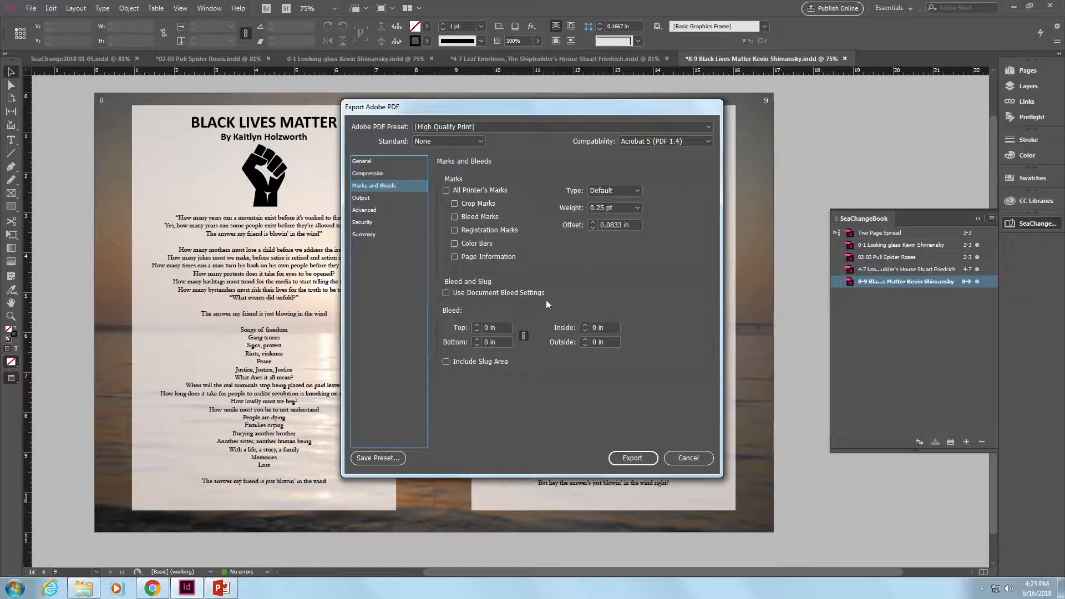
pyautogui.click(446, 292)
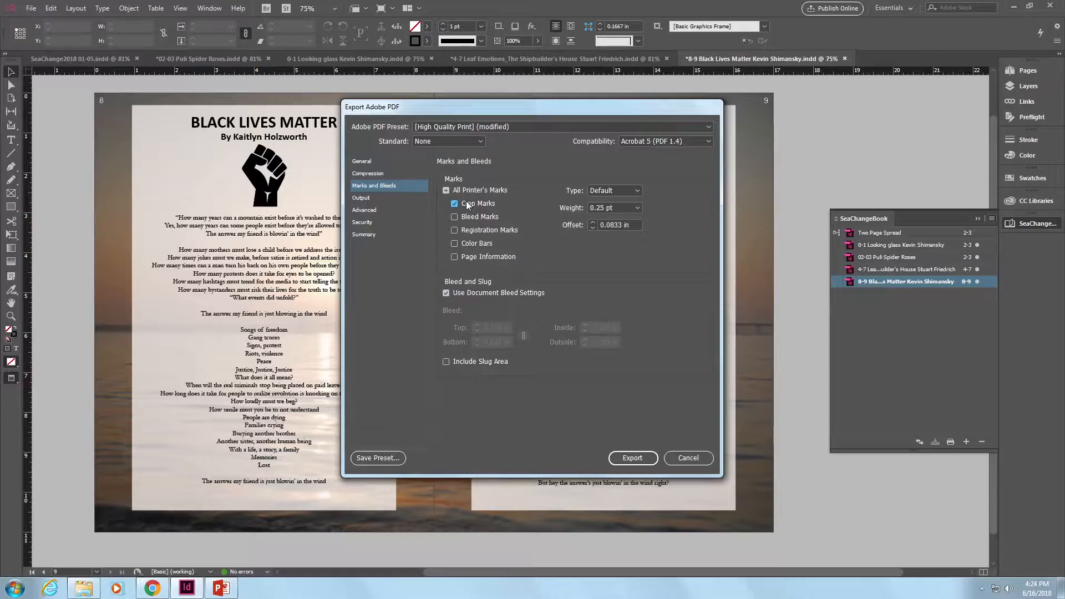
pyautogui.click(363, 198)
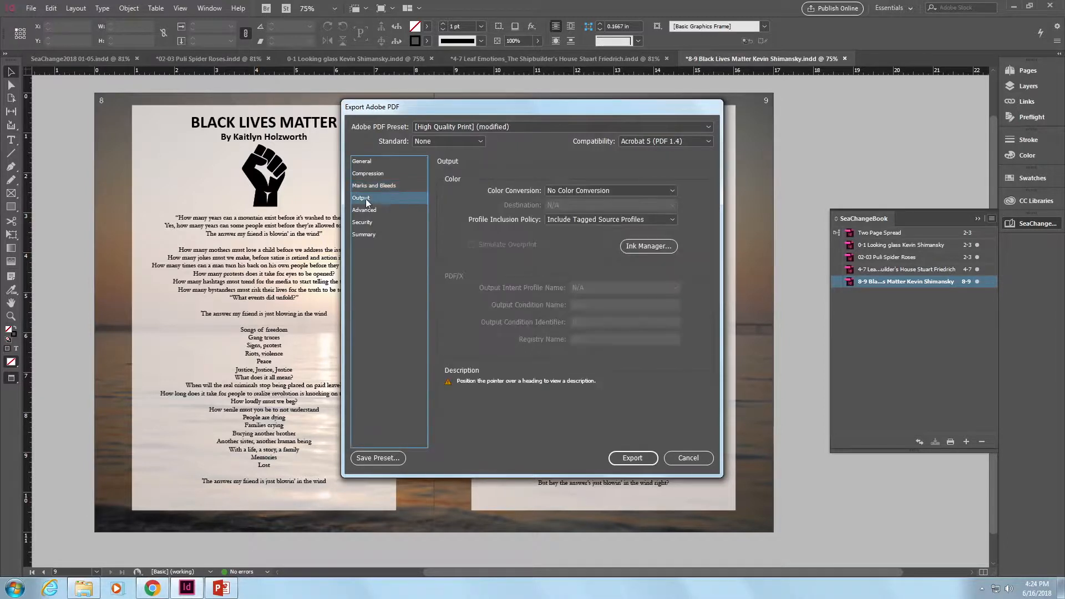
pyautogui.click(368, 210)
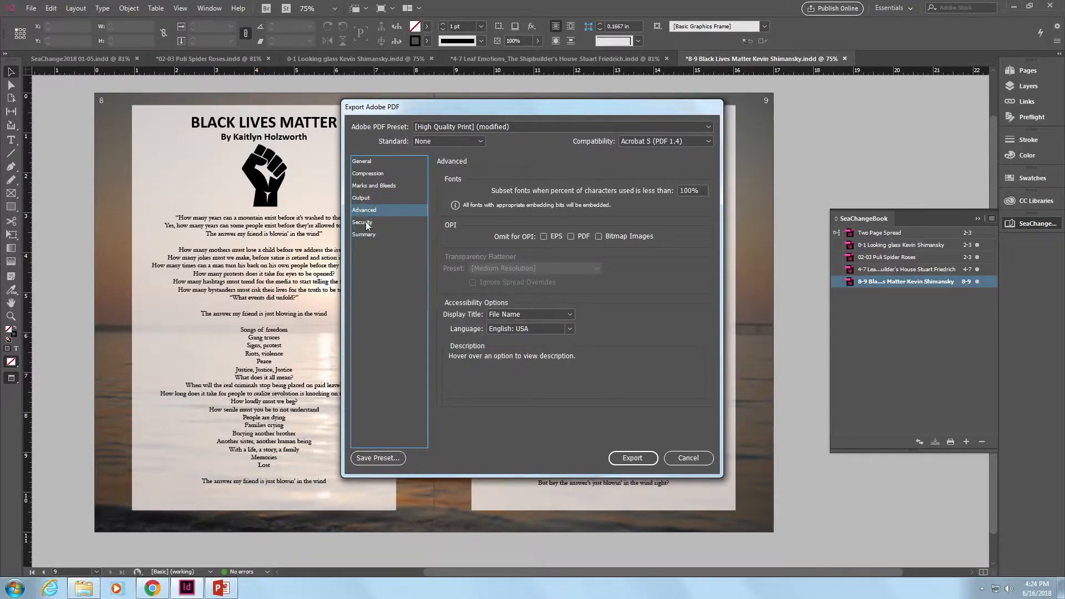
pyautogui.click(365, 222)
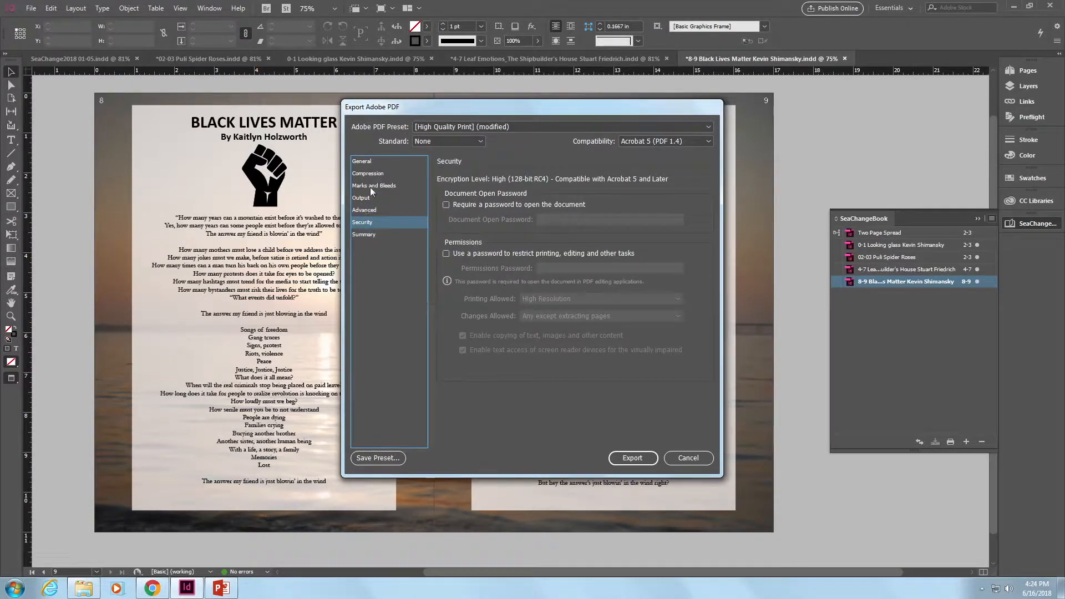
pyautogui.click(377, 173)
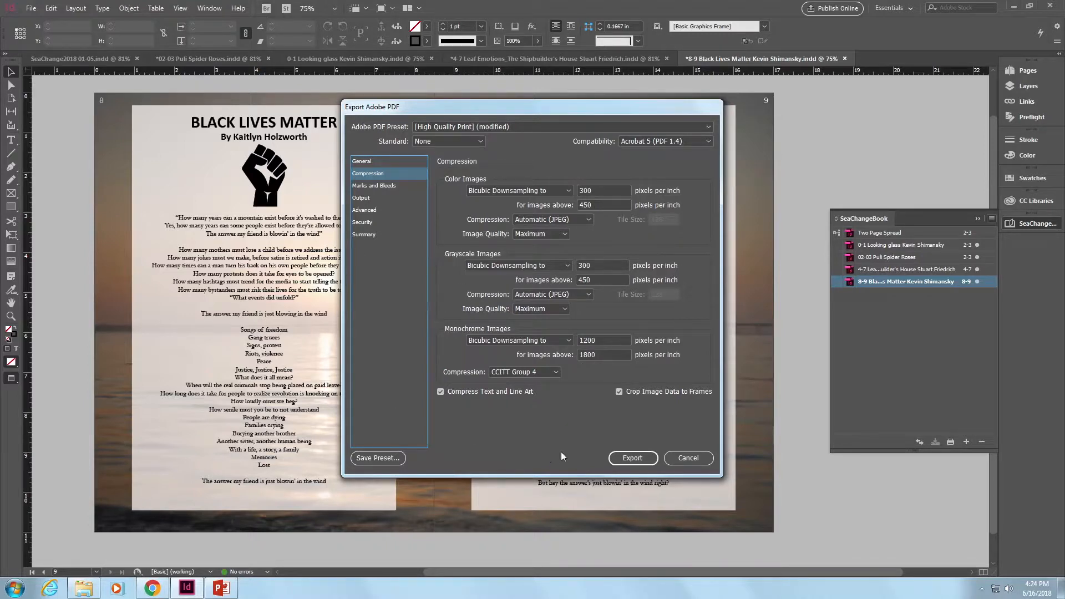
pyautogui.click(637, 456)
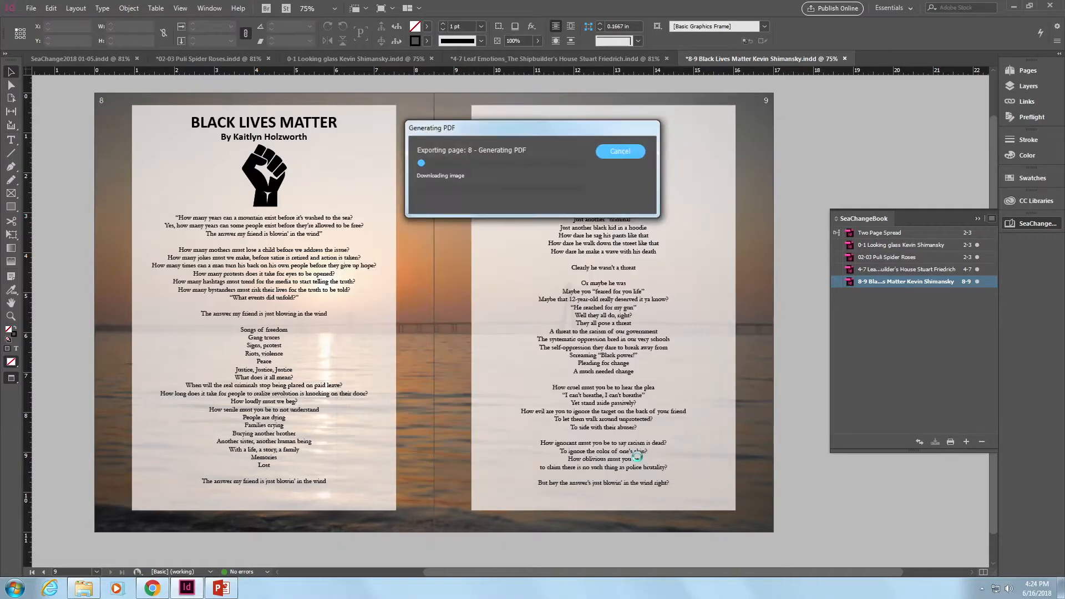